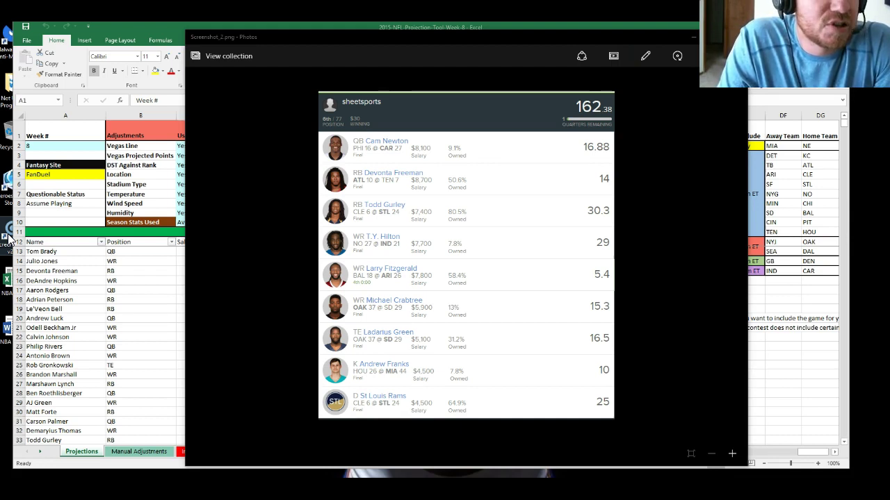
# Move the screenshot viewer window aside to reveal the projection spreadsheet.
pyautogui.doubleClick(10, 238)
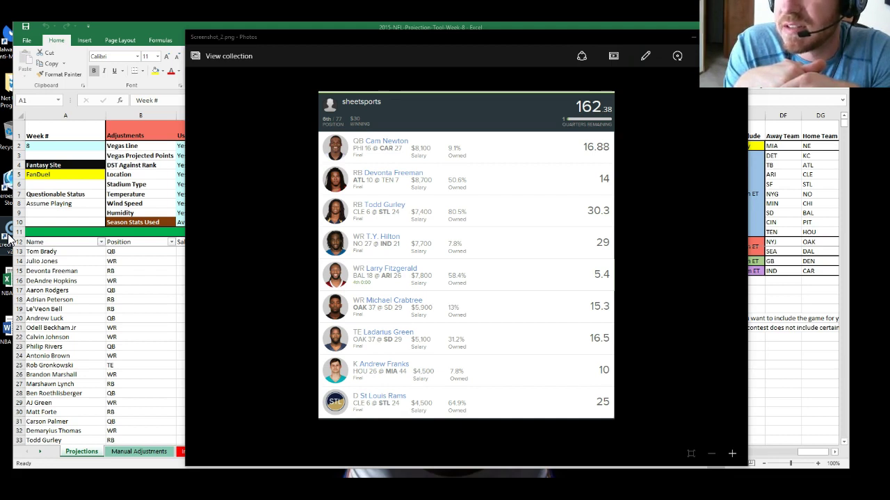
pyautogui.doubleClick(10, 239)
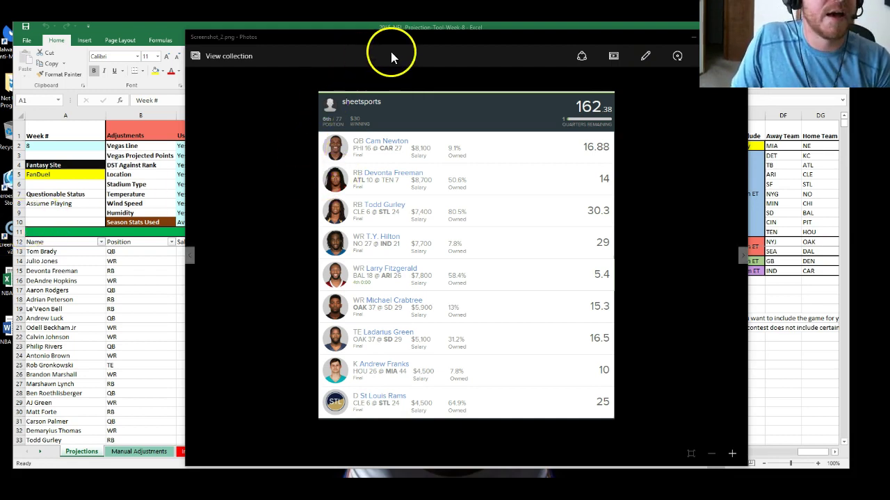
pyautogui.click(485, 36)
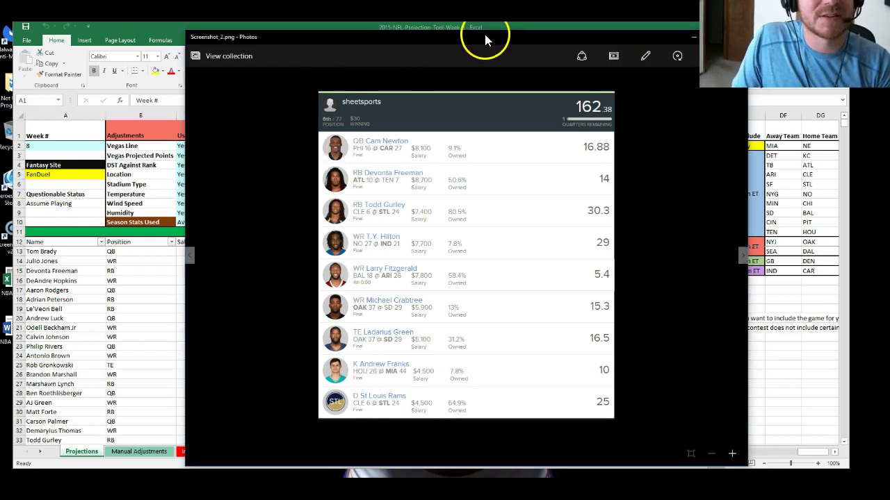
pyautogui.moveTo(484, 32); pyautogui.dragTo(361, 476)
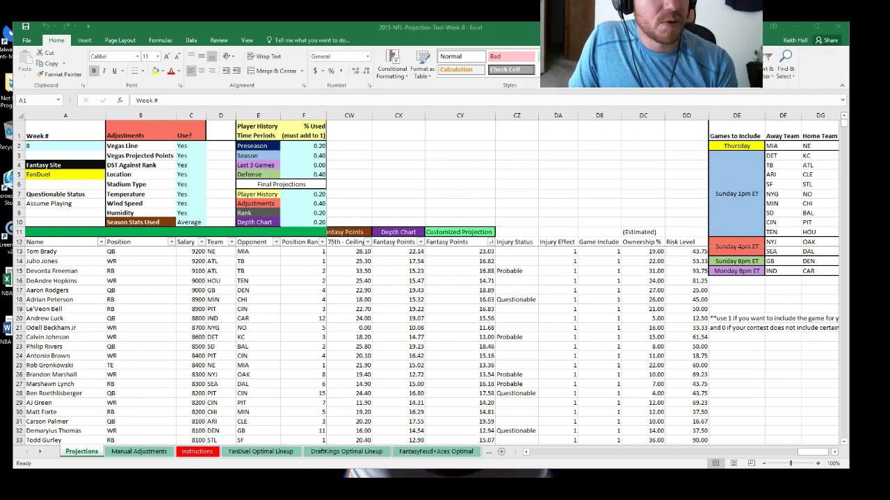
# Set the Preseason weight in F2 to 0.05 and Last 3 Games in F4 to 0.15.
pyautogui.click(321, 145)
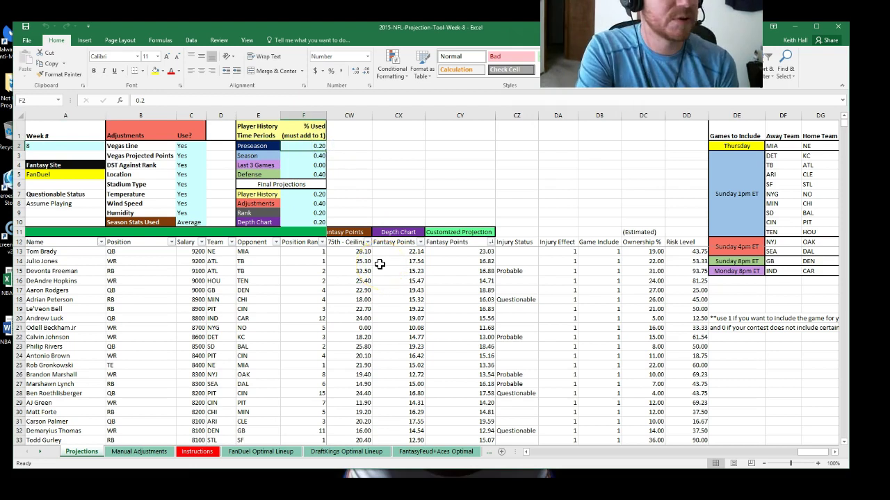
pyautogui.write('.3')
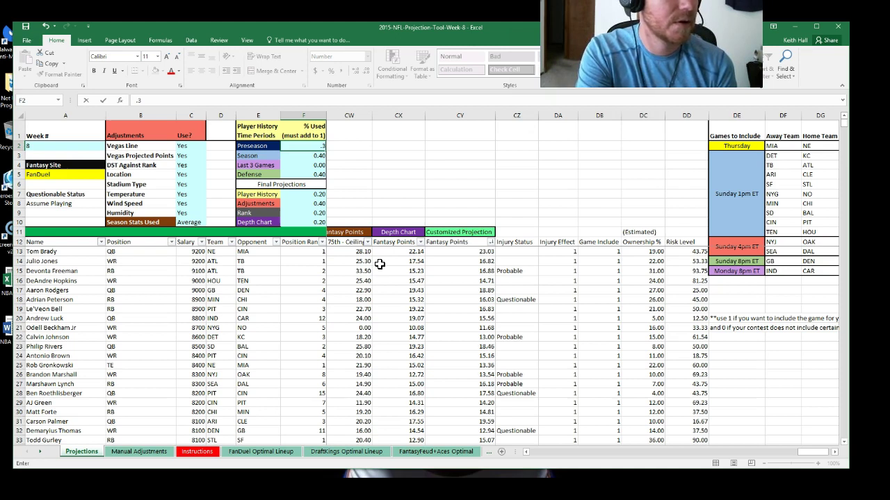
pyautogui.press('BackSpace')
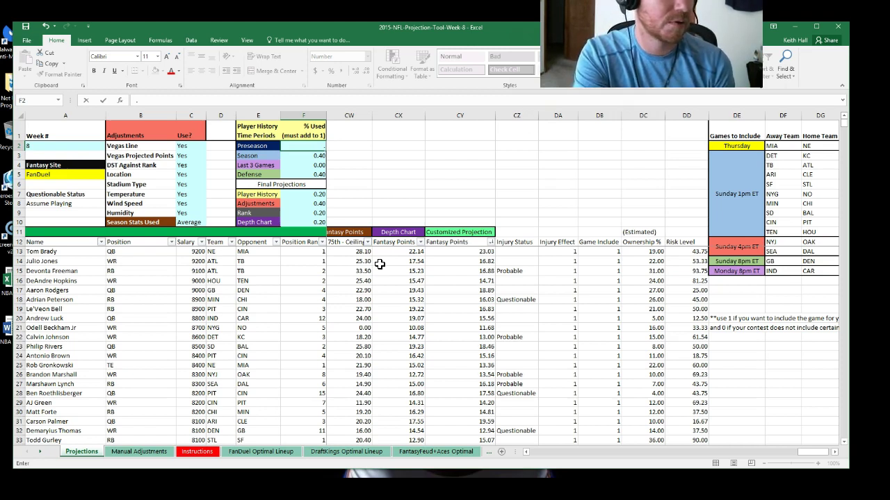
pyautogui.write('05')
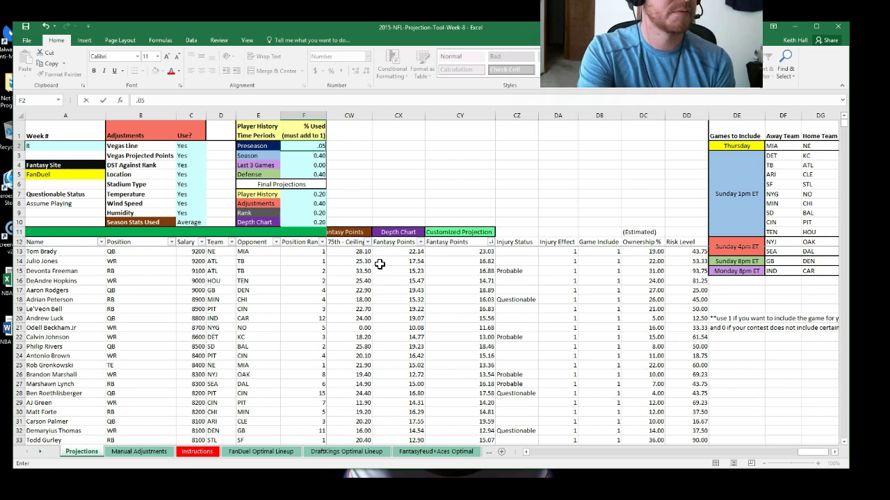
pyautogui.press('Return')
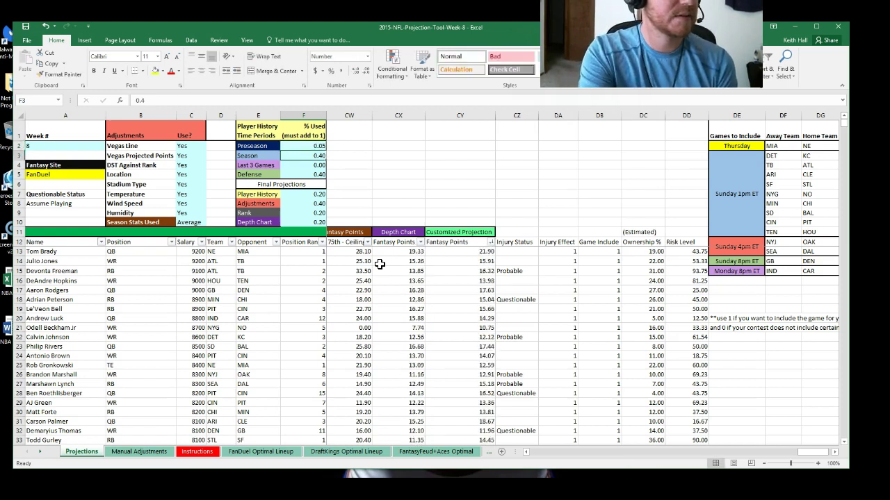
pyautogui.press('Down')
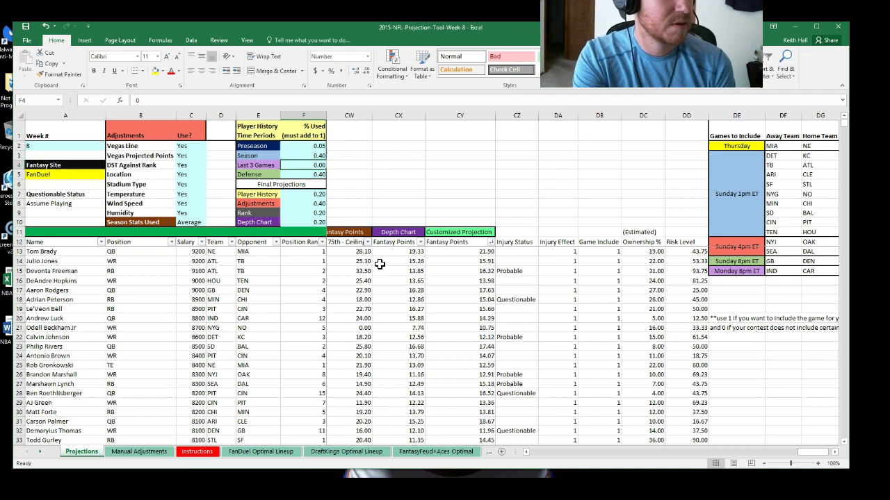
pyautogui.write('.15')
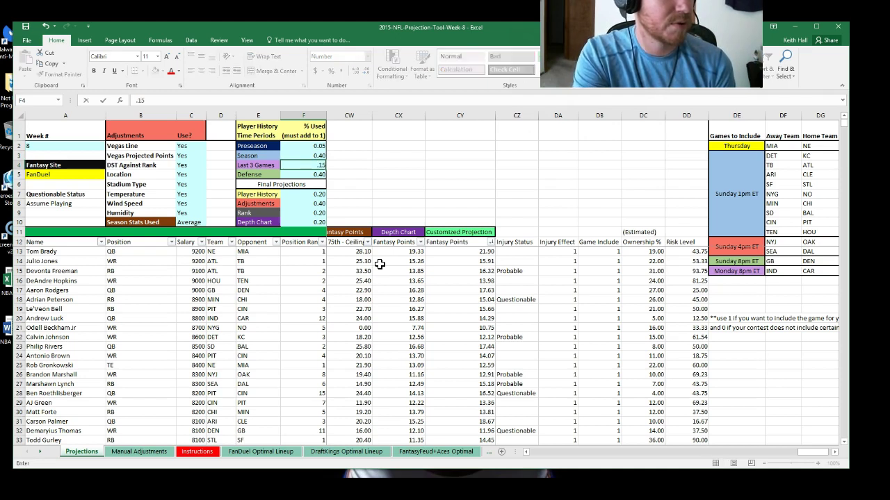
pyautogui.press('Return')
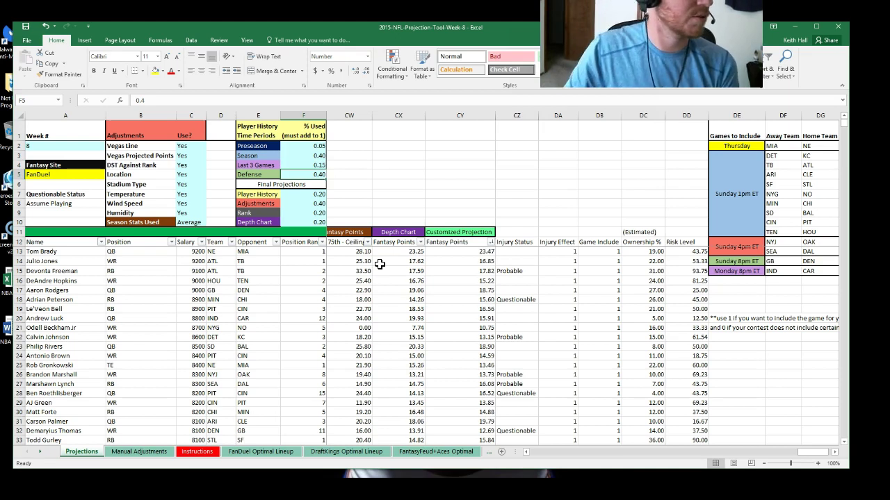
# Weight Player History, Adjustments, Rank and Depth Chart at 0.25 each in F7:F10.
pyautogui.click(320, 196)
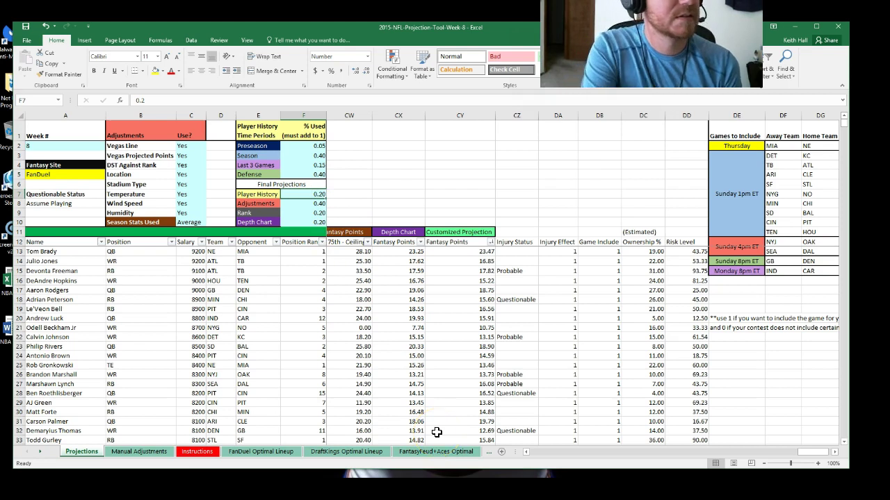
pyautogui.write('.25')
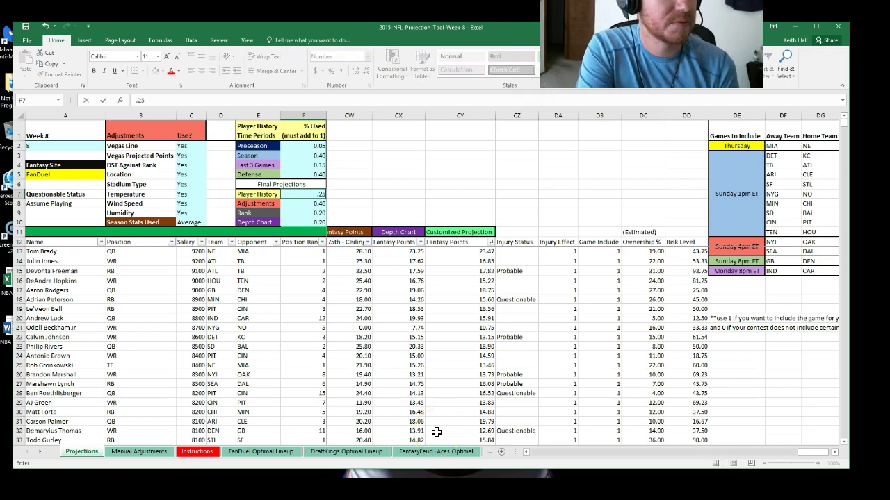
pyautogui.press('Return')
pyautogui.write('.25')
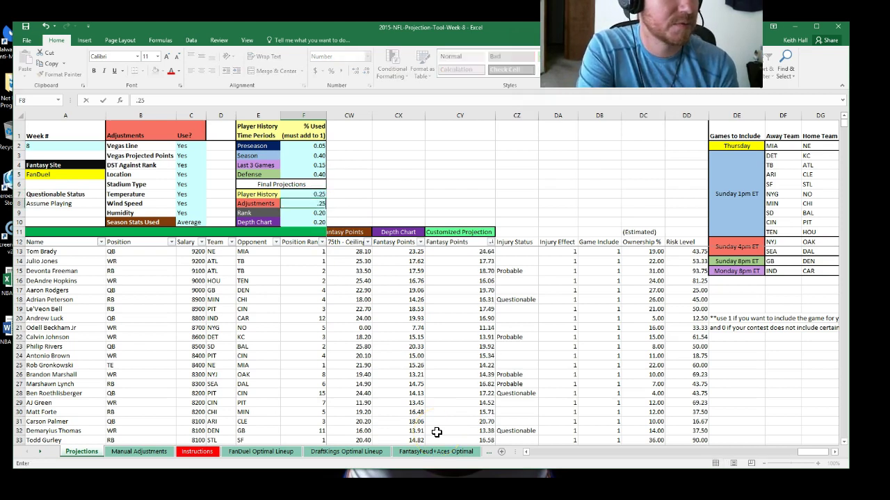
pyautogui.press('Return')
pyautogui.write('.25')
pyautogui.press('Return')
pyautogui.write('.25')
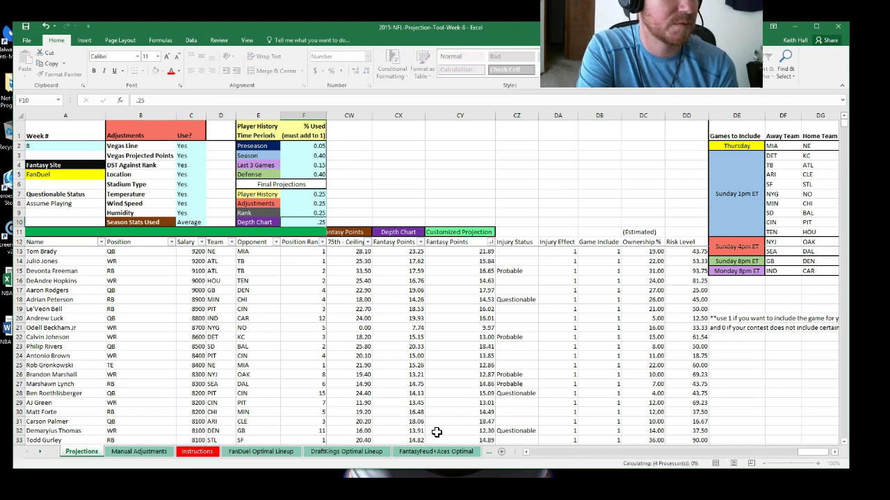
pyautogui.press('Return')
# On Manual Adjustments, clear the third New Role player's name and Depth Chart value.
pyautogui.rightClick(436, 433)
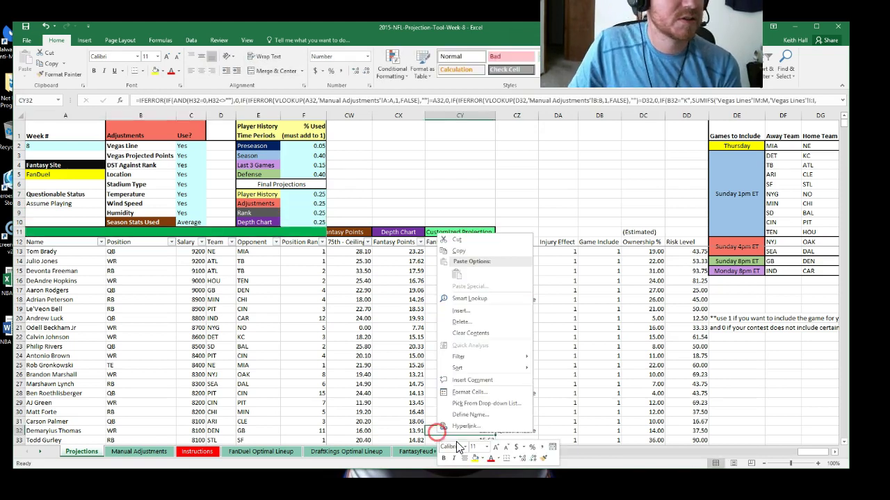
pyautogui.click(393, 160)
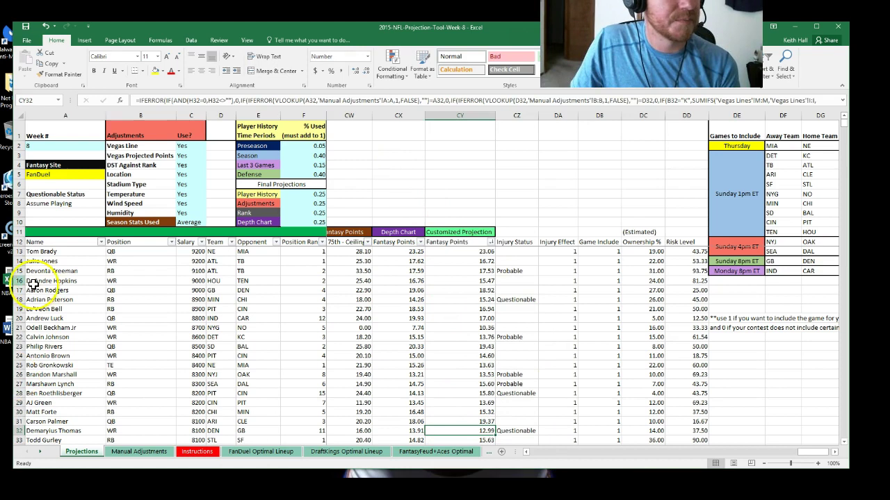
pyautogui.click(143, 452)
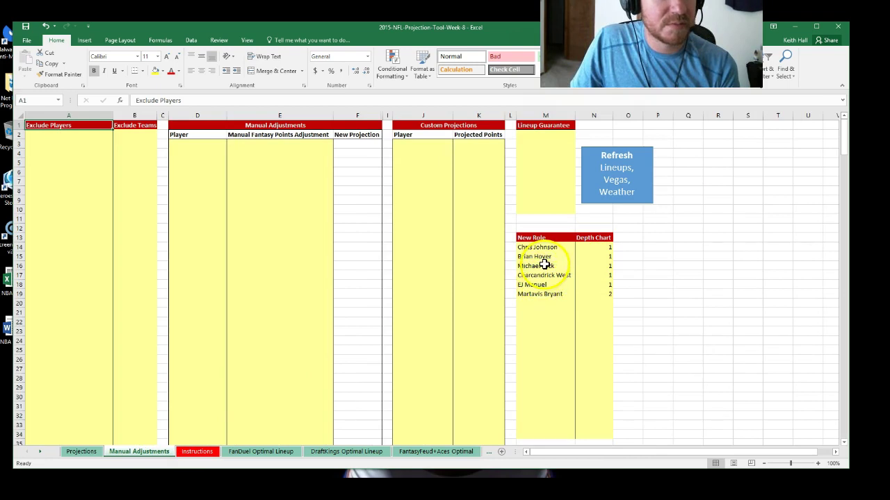
pyautogui.click(545, 266)
pyautogui.press('BackSpace')
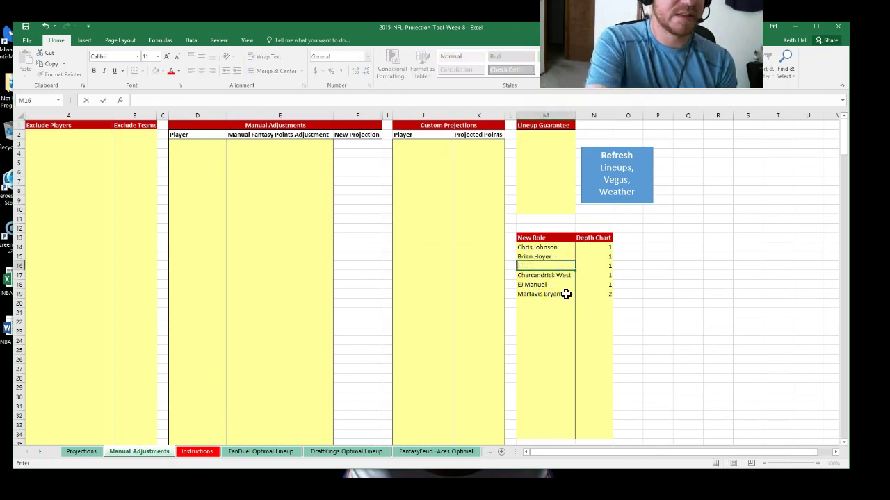
pyautogui.press('Tab')
pyautogui.press('BackSpace')
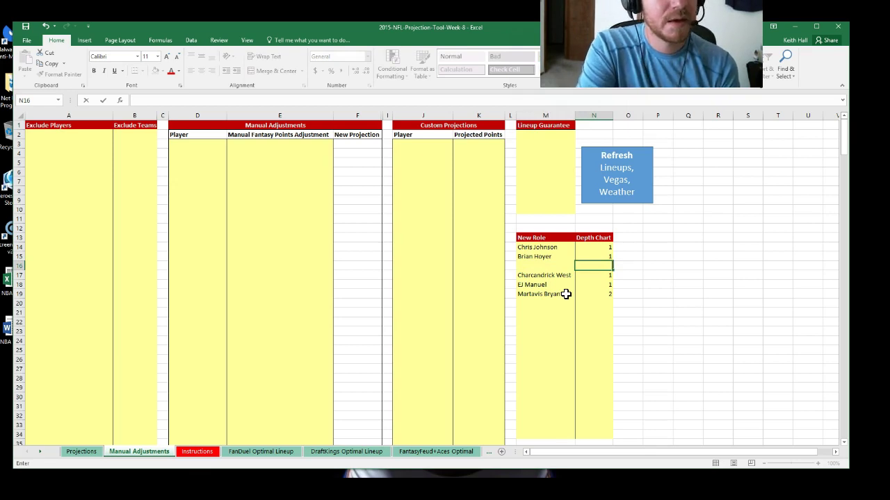
pyautogui.press('Down')
# Clear the last New Role player's name and Depth Chart value.
pyautogui.press('Down')
pyautogui.press('Left')
pyautogui.press('Down')
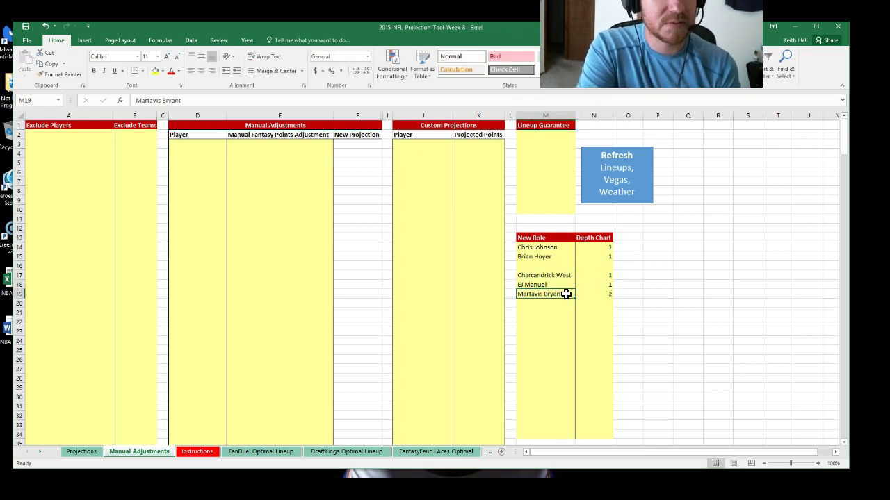
pyautogui.press('BackSpace')
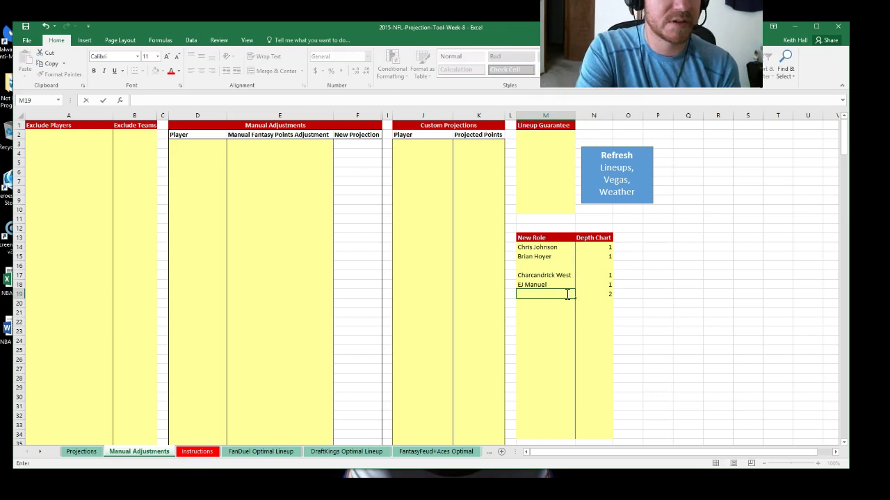
pyautogui.press('Right')
pyautogui.press('BackSpace')
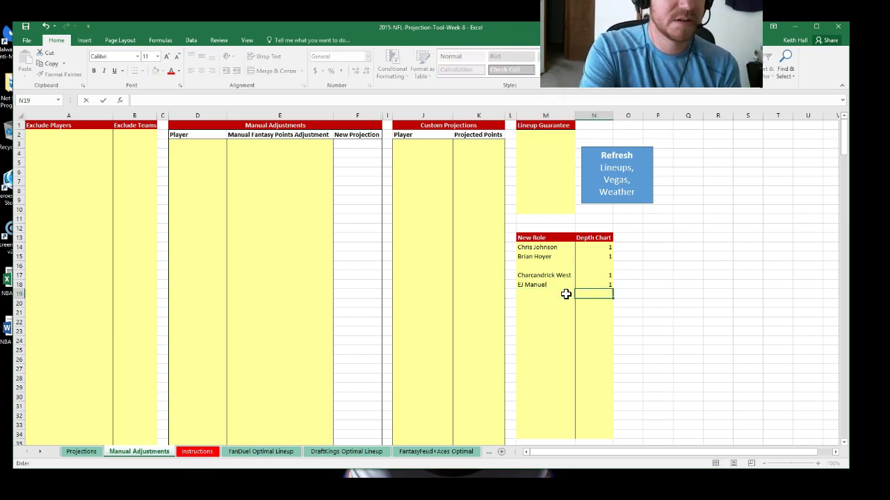
pyautogui.press('Up')
pyautogui.press('Up')
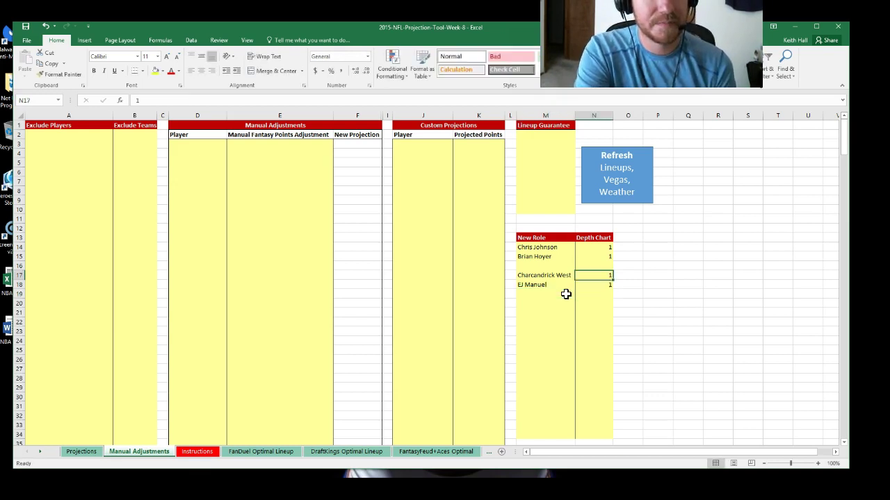
pyautogui.press('Up')
pyautogui.press('Left')
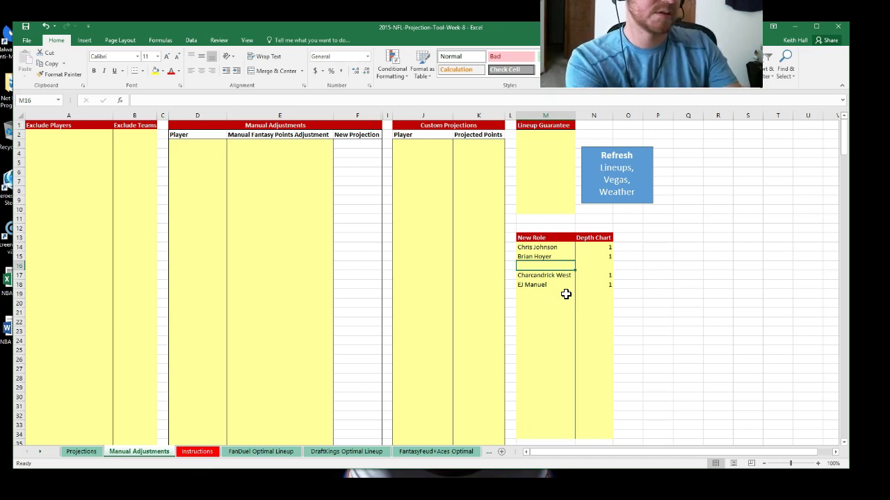
# Start entering a player name in M16, then erase it and leave the cell blank.
pyautogui.write('M')
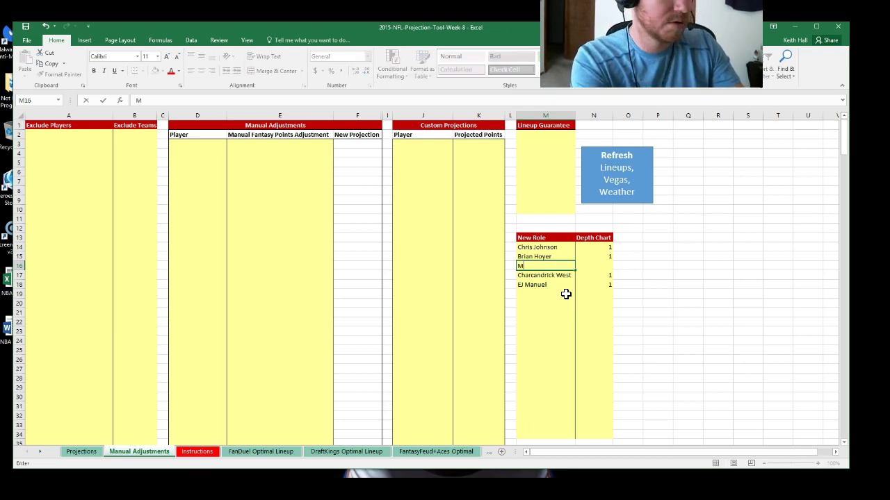
pyautogui.write('artvi')
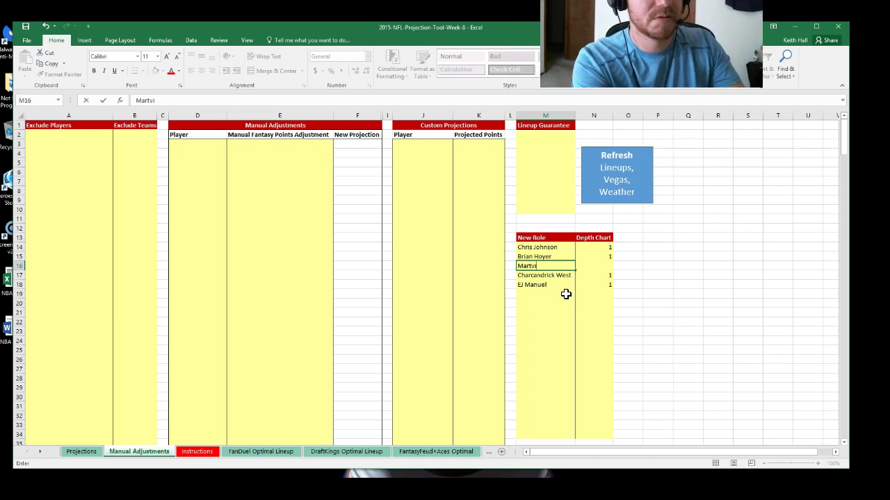
pyautogui.write('aus')
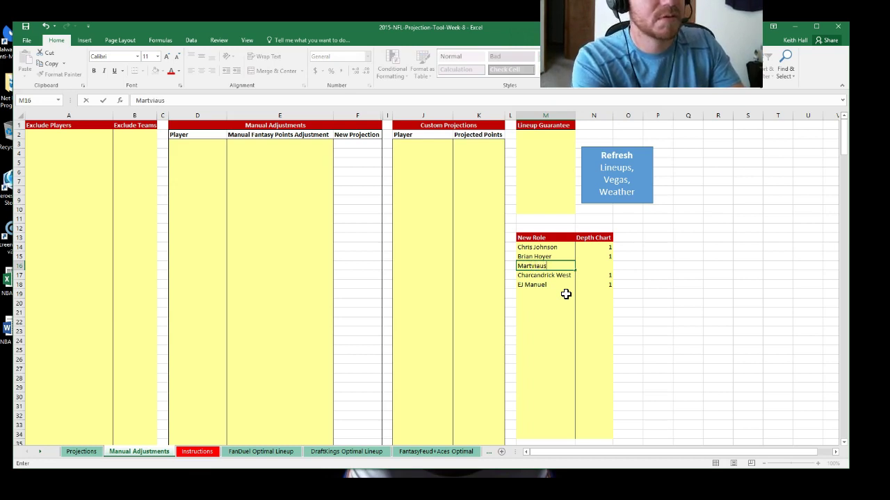
pyautogui.press('BackSpace')
pyautogui.press('BackSpace')
pyautogui.write('us')
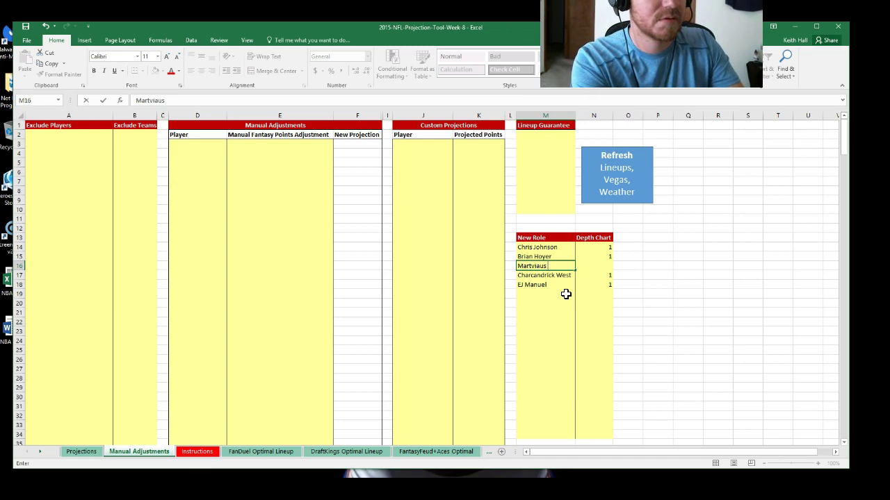
pyautogui.write(' Bra')
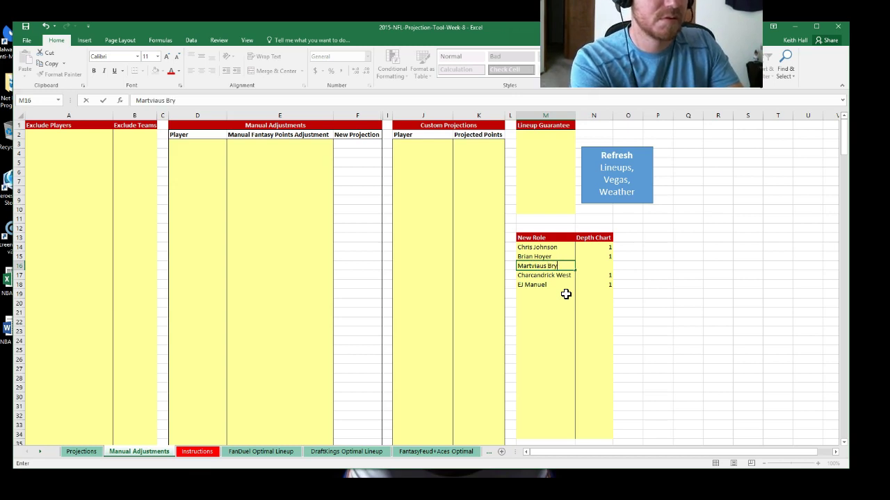
pyautogui.write('a')
pyautogui.press('BackSpace')
pyautogui.press('BackSpace')
pyautogui.press('BackSpace')
pyautogui.press('BackSpace')
pyautogui.press('BackSpace')
pyautogui.press('BackSpace')
pyautogui.press('BackSpace')
pyautogui.press('BackSpace')
pyautogui.press('BackSpace')
pyautogui.press('BackSpace')
pyautogui.press('BackSpace')
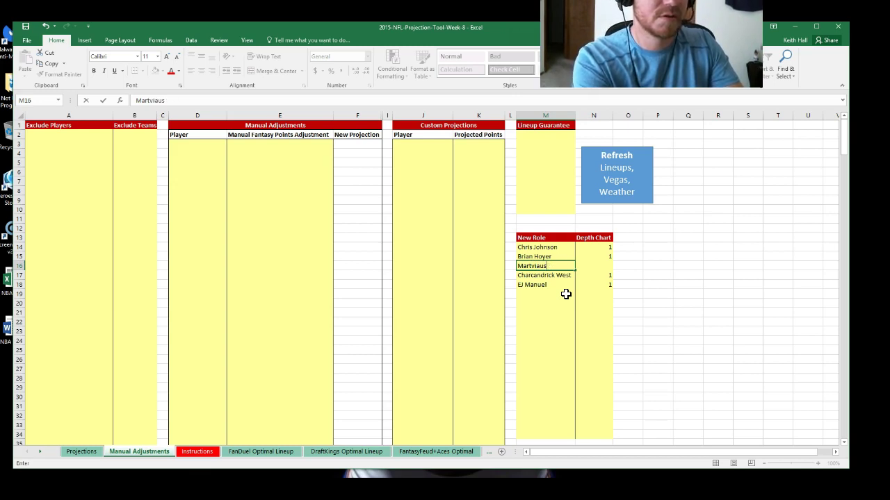
pyautogui.press('BackSpace')
pyautogui.press('BackSpace')
pyautogui.press('BackSpace')
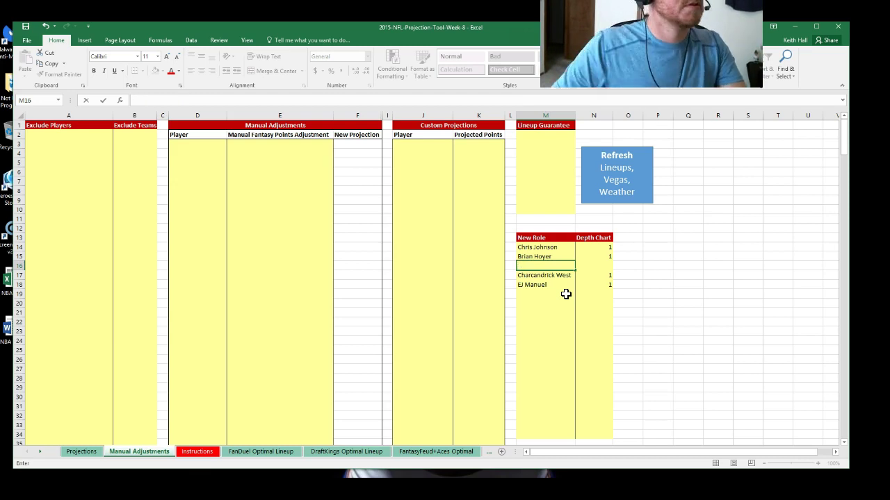
pyautogui.click(540, 359)
# Undo the changes so M19 shows Martavis Bryant with Depth Chart 2.
pyautogui.click(45, 28)
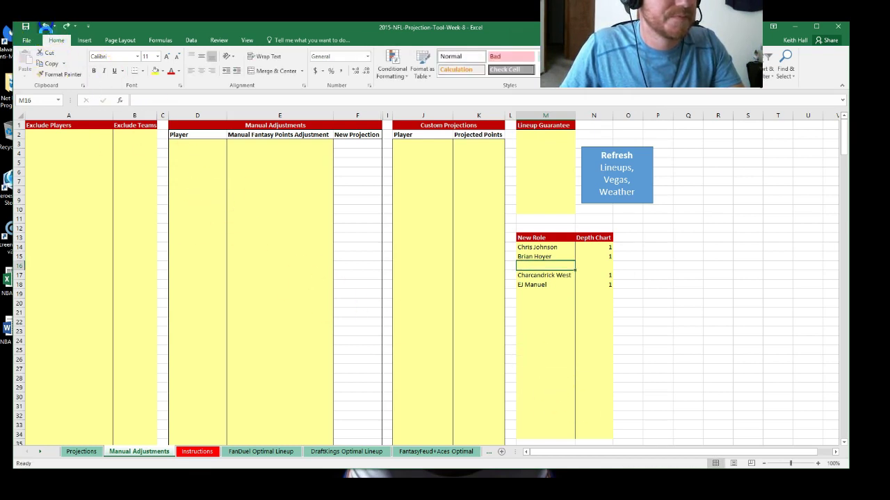
pyautogui.click(46, 28)
pyautogui.click(47, 28)
pyautogui.click(670, 322)
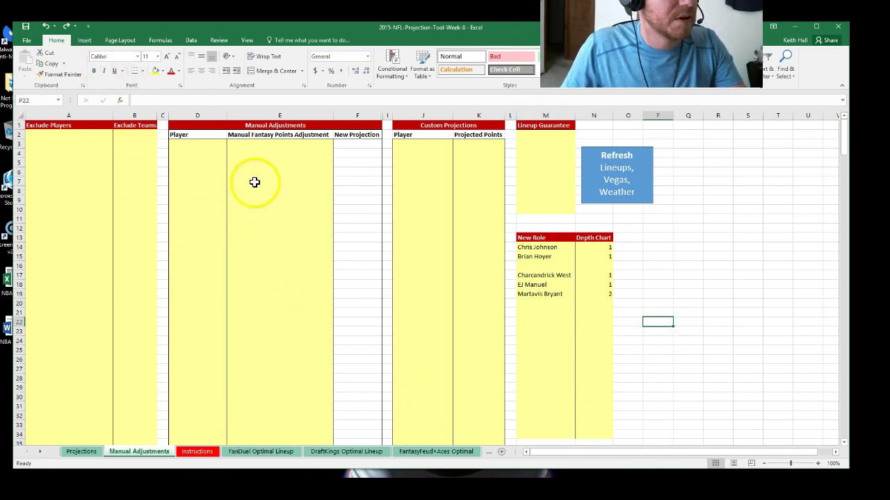
# Run Find Optimal Lineup on the FanDuel sheet for a Tom Brady-led, 121.47-point, $60,000 lineup.
pyautogui.click(251, 452)
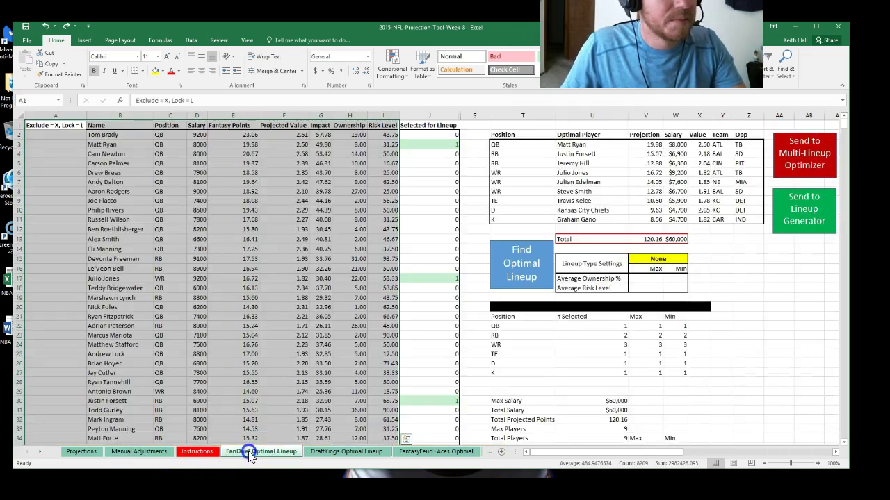
pyautogui.click(525, 265)
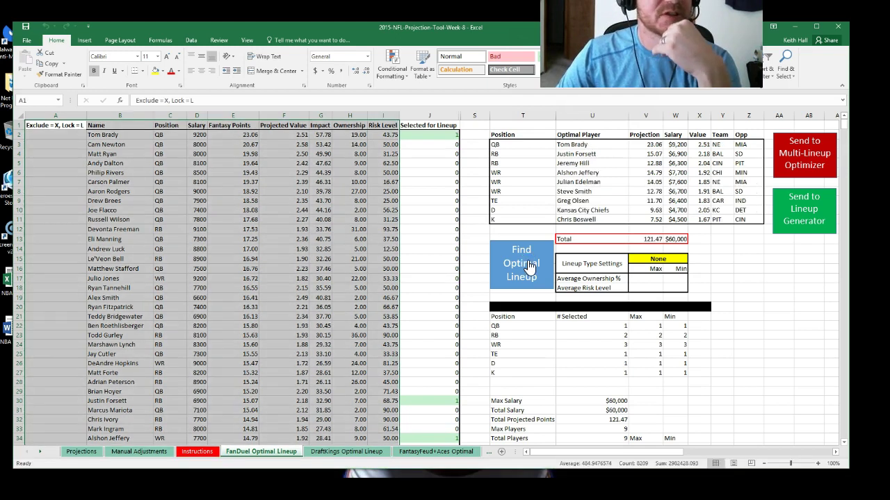
pyautogui.click(529, 267)
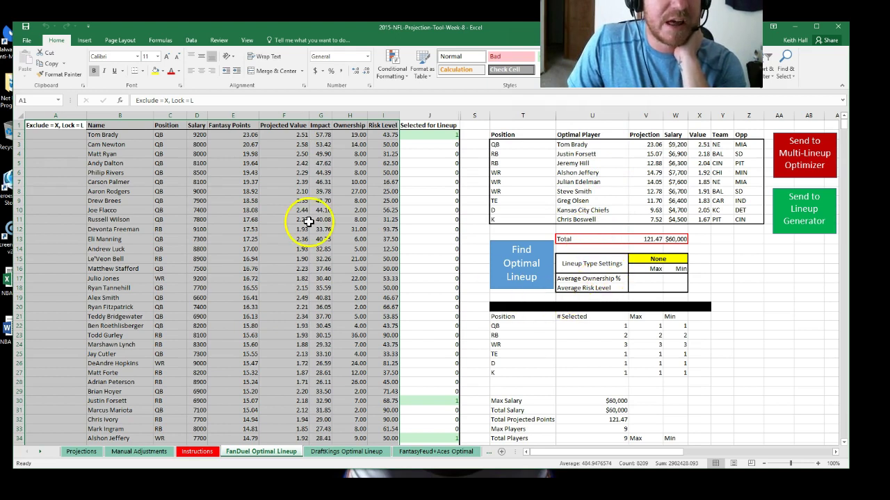
pyautogui.click(48, 228)
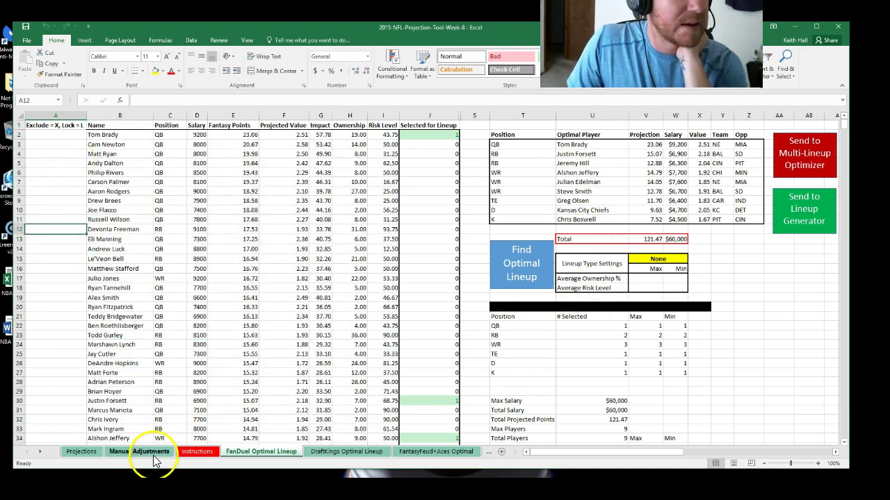
# On Projections, enter 0 under Include? in DH2 and DH3 for the MIA–NE and DET–KC games.
pyautogui.click(67, 454)
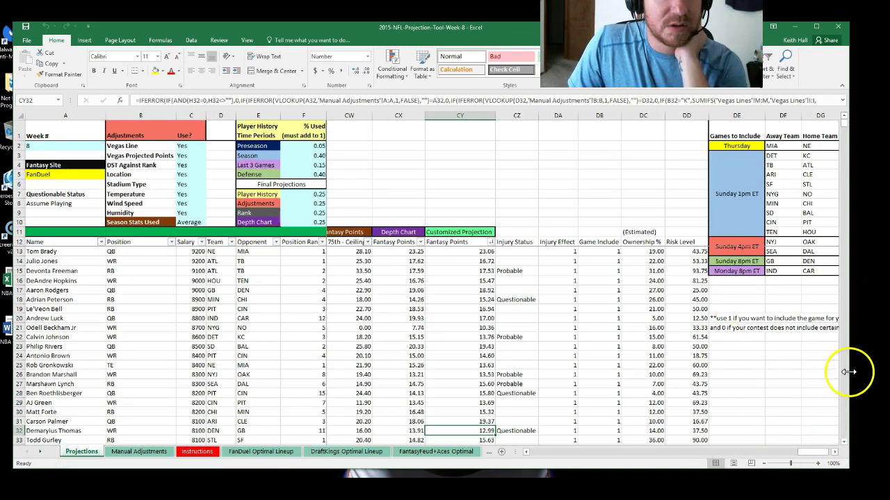
pyautogui.moveTo(849, 359); pyautogui.dragTo(881, 359)
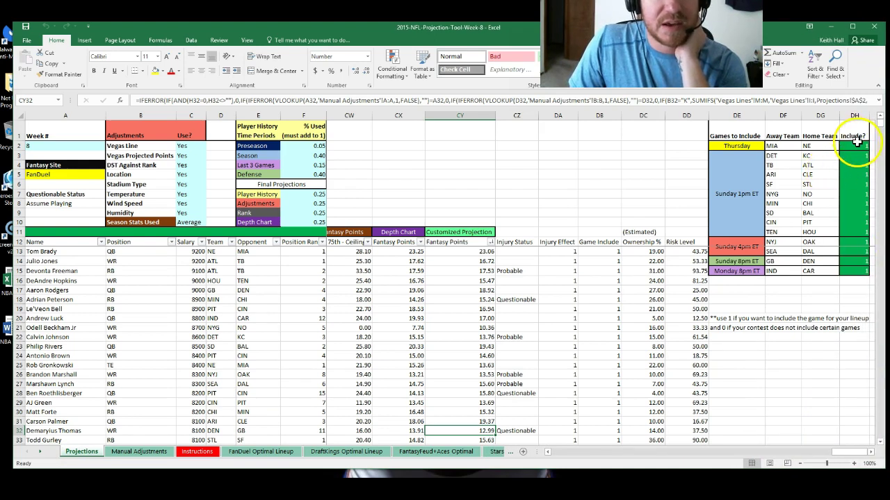
pyautogui.click(858, 147)
pyautogui.write('0')
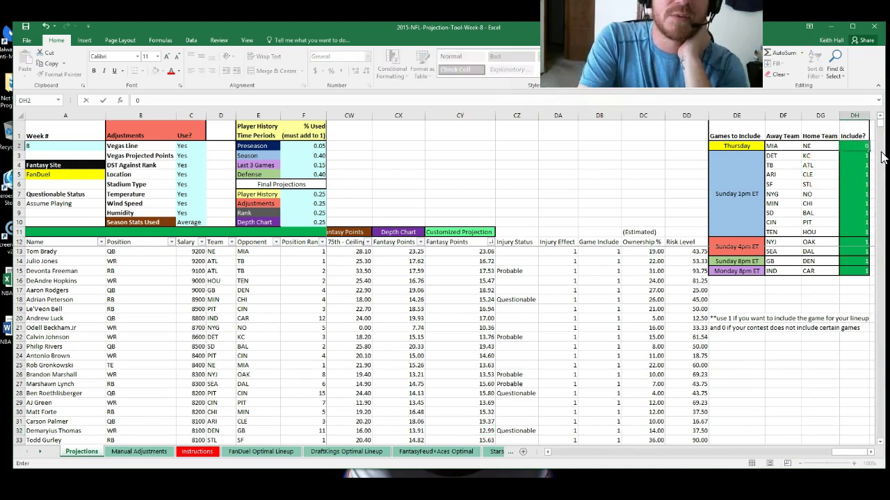
pyautogui.press('Return')
pyautogui.write('0')
pyautogui.press('Return')
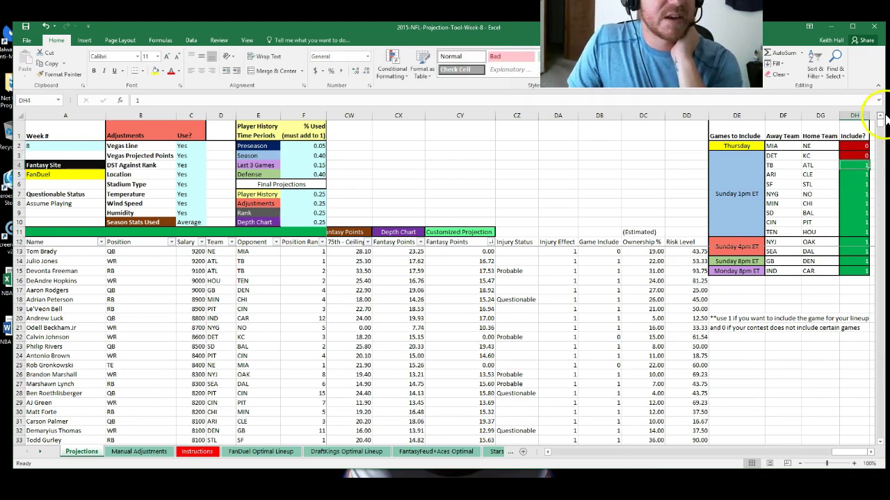
# Re-optimize the FanDuel lineup without the excluded games, giving Cam Newton at QB.
pyautogui.click(230, 453)
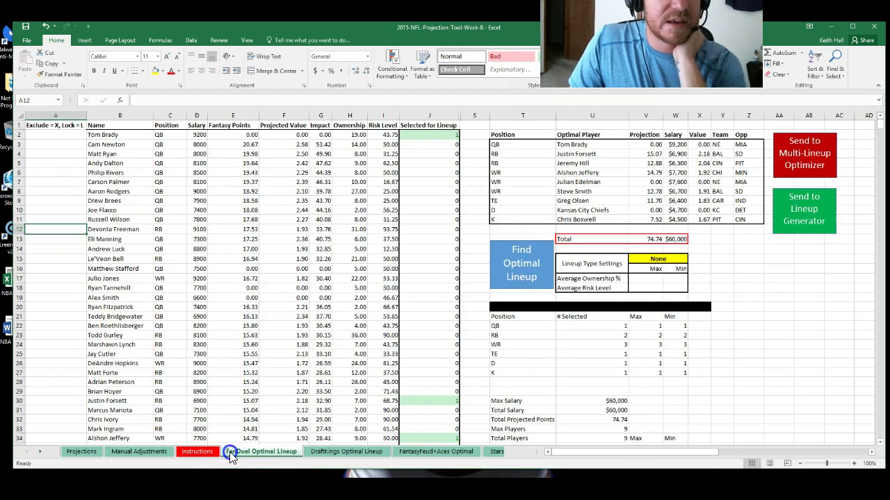
pyautogui.click(539, 276)
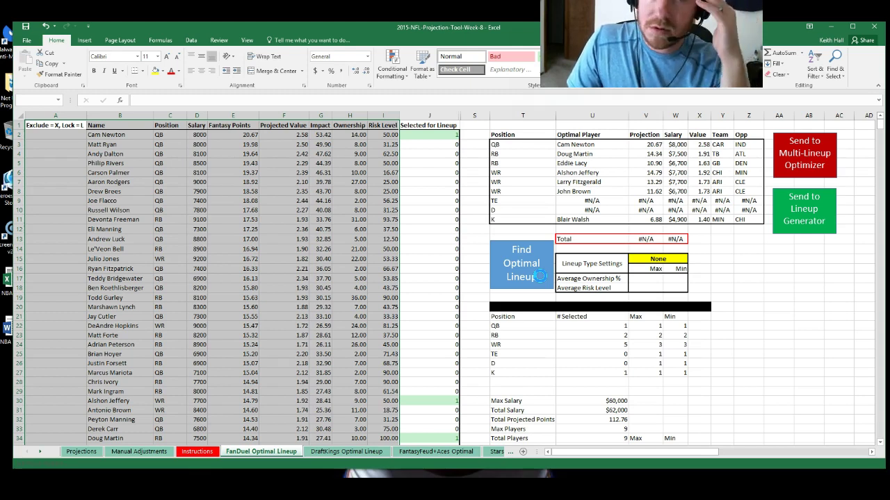
pyautogui.click(541, 267)
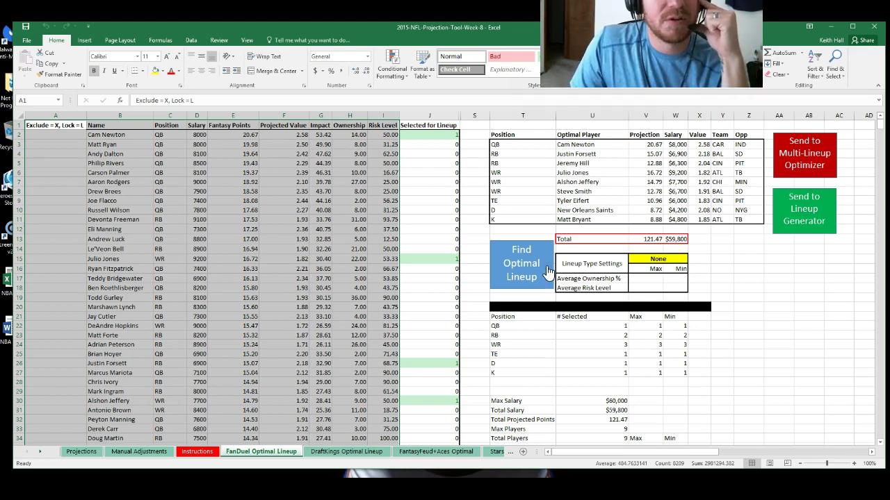
pyautogui.click(528, 268)
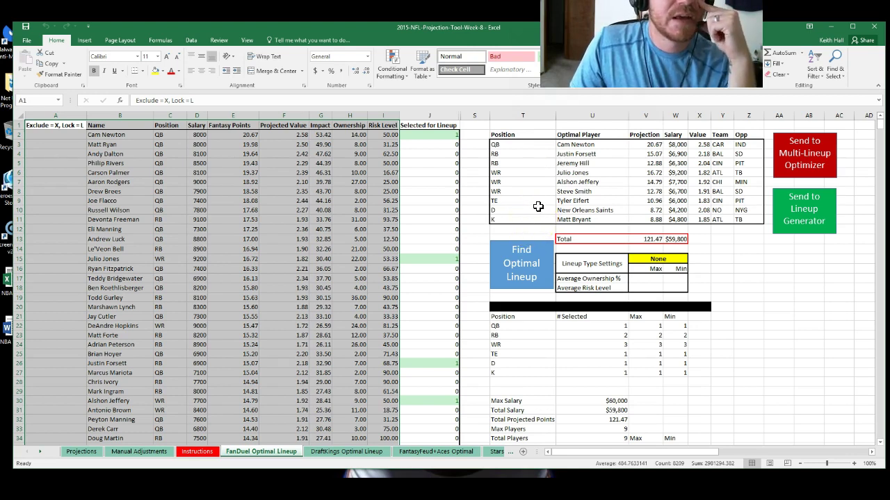
# Inspect the Jeremy Hill and New Orleans Saints lookup formulas and browse the 121.47-point lineup.
pyautogui.click(561, 164)
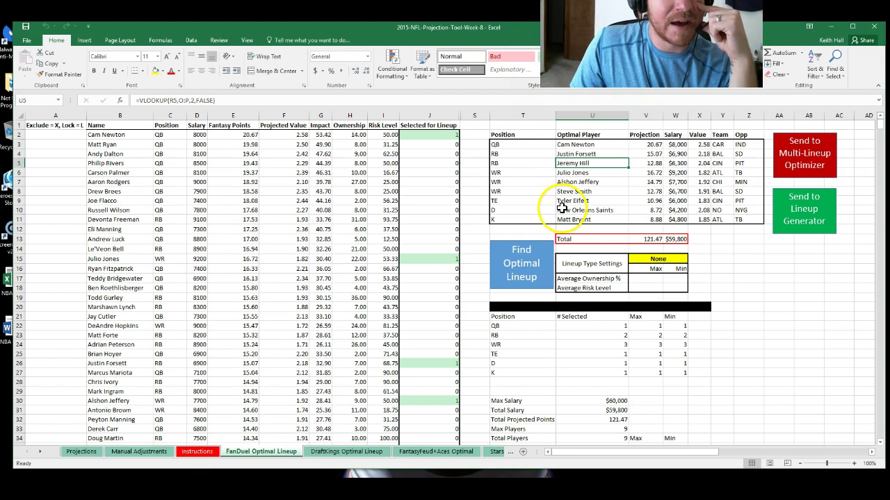
pyautogui.click(565, 210)
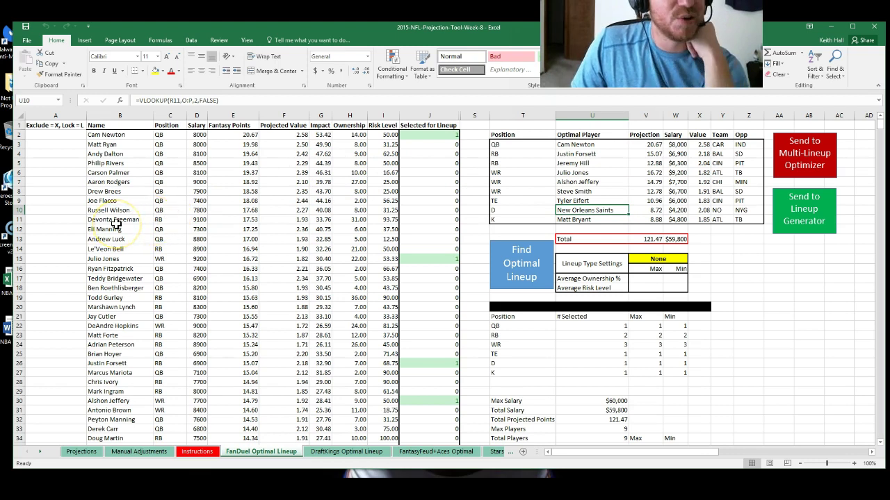
pyautogui.click(56, 226)
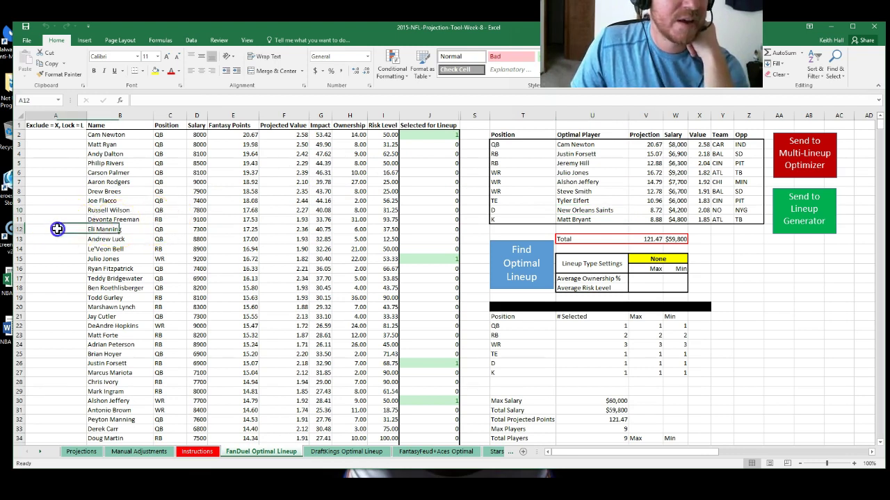
pyautogui.scroll(-7, 56, 226)
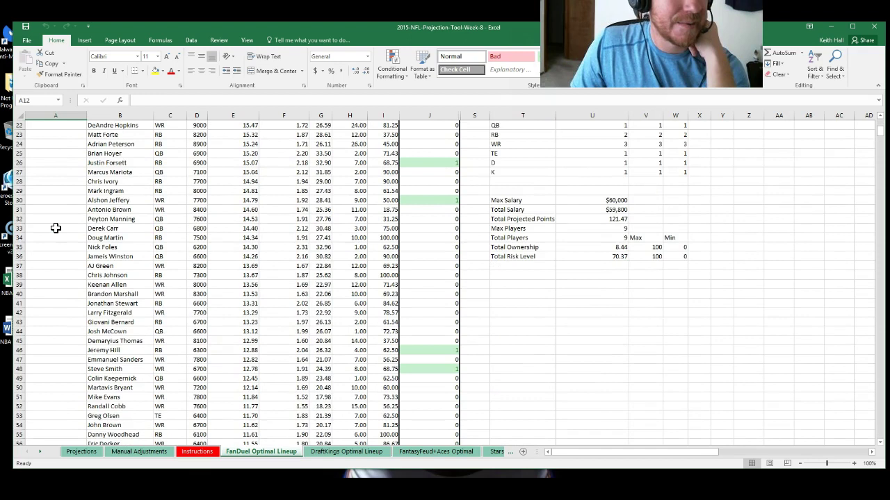
pyautogui.scroll(7, 56, 228)
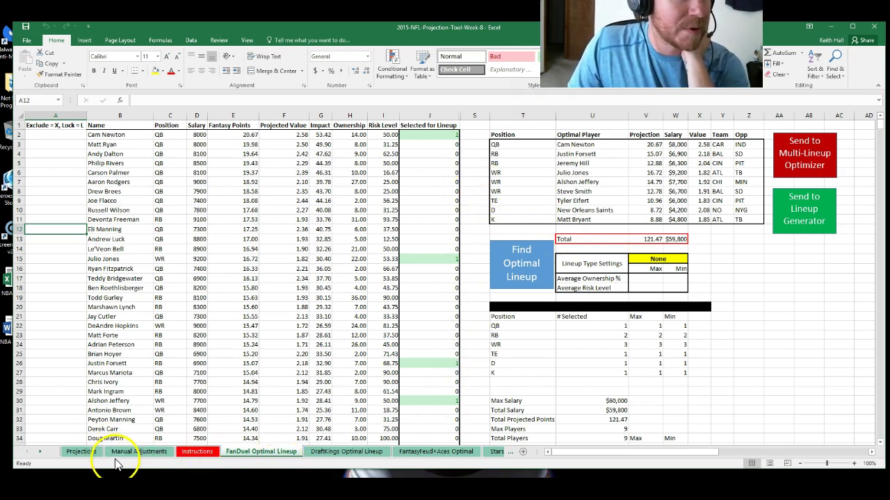
# Change the Fantasy Site in A5 on Projections from FanDuel to DraftKings.
pyautogui.click(94, 453)
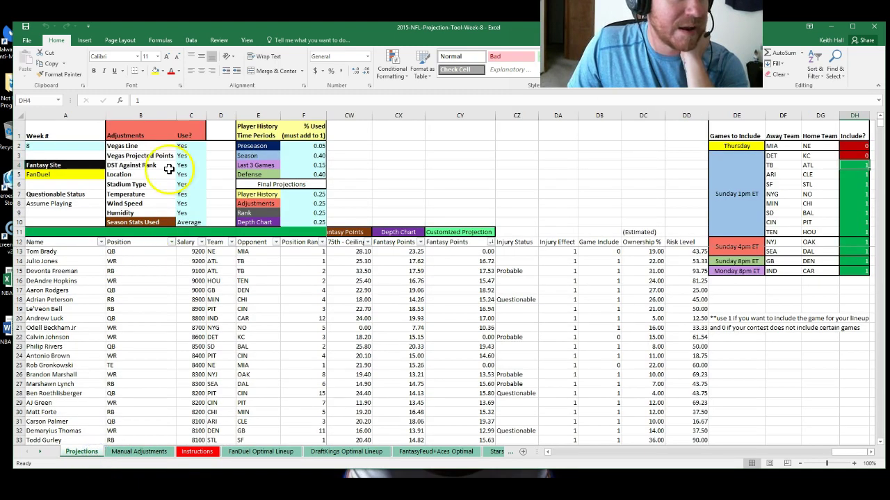
pyautogui.click(94, 175)
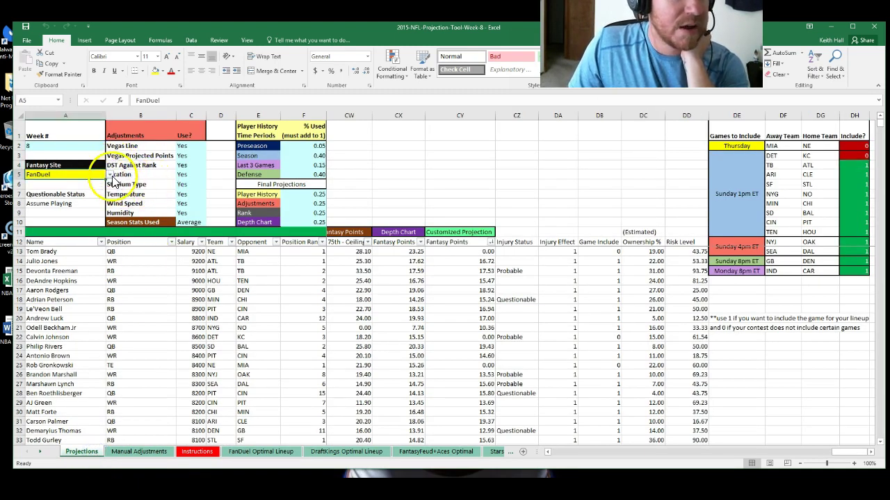
pyautogui.click(109, 174)
pyautogui.click(108, 189)
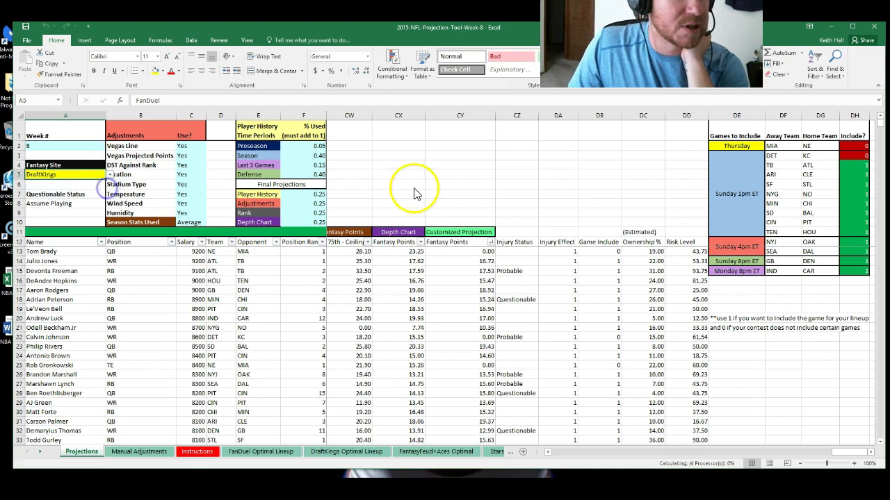
pyautogui.click(413, 186)
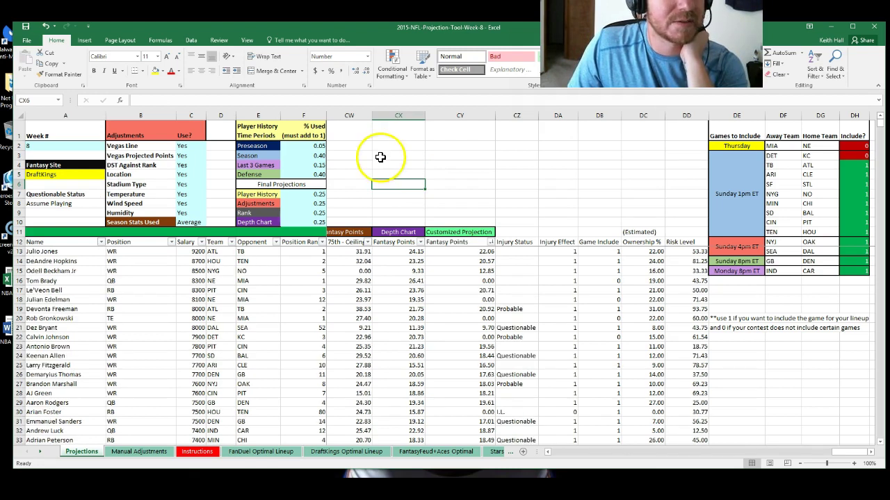
# Run Find Optimal Lineup on the DraftKings sheet for a Matt Ryan-led 152.11-point, $50,000 lineup.
pyautogui.click(441, 204)
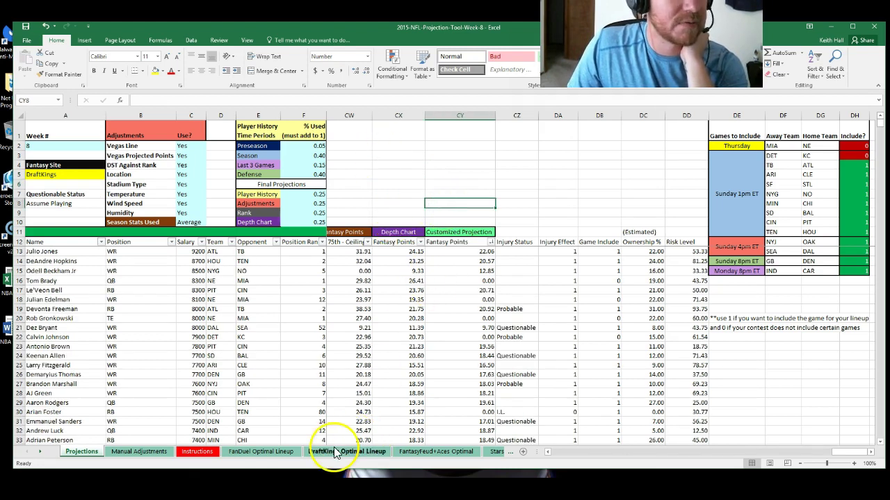
pyautogui.click(360, 459)
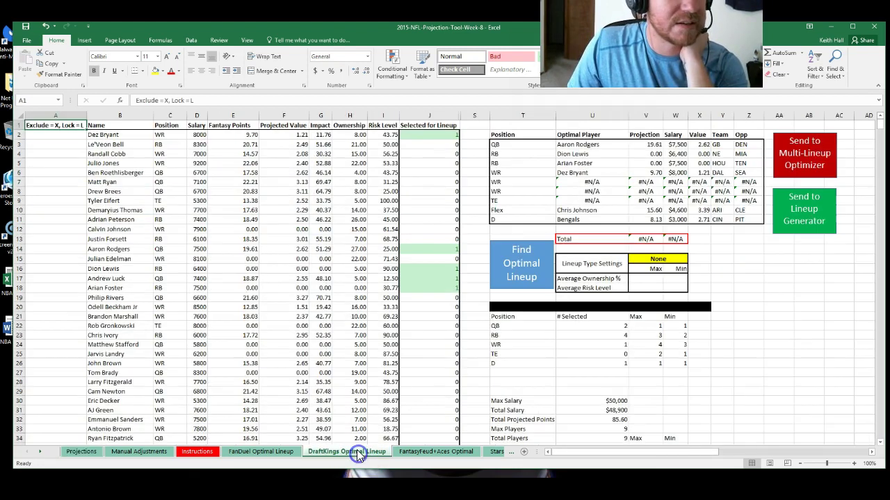
pyautogui.click(514, 252)
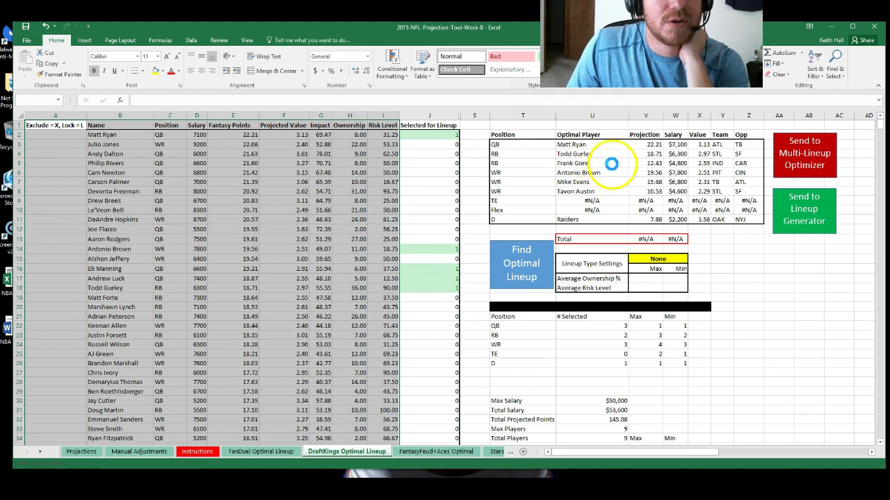
pyautogui.click(435, 218)
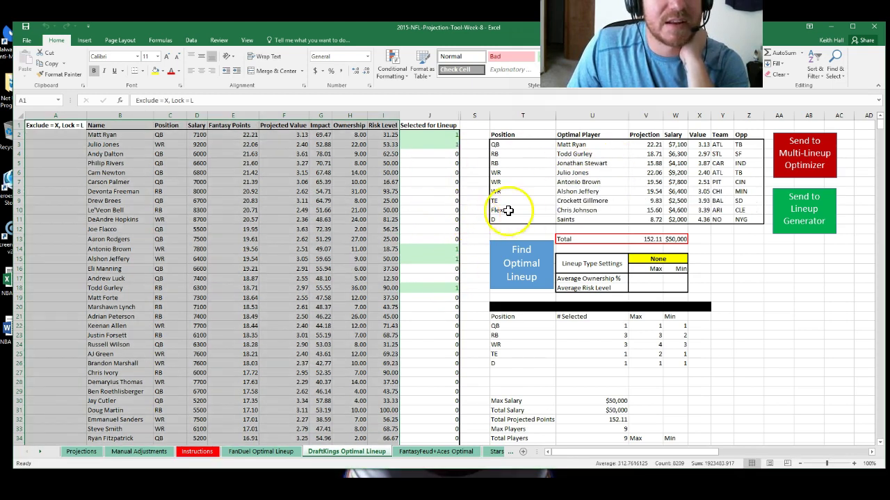
pyautogui.click(604, 183)
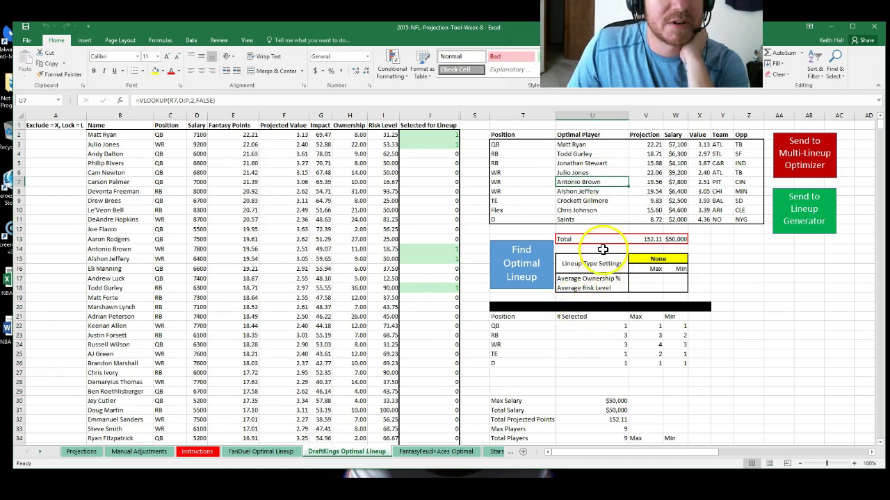
pyautogui.click(599, 201)
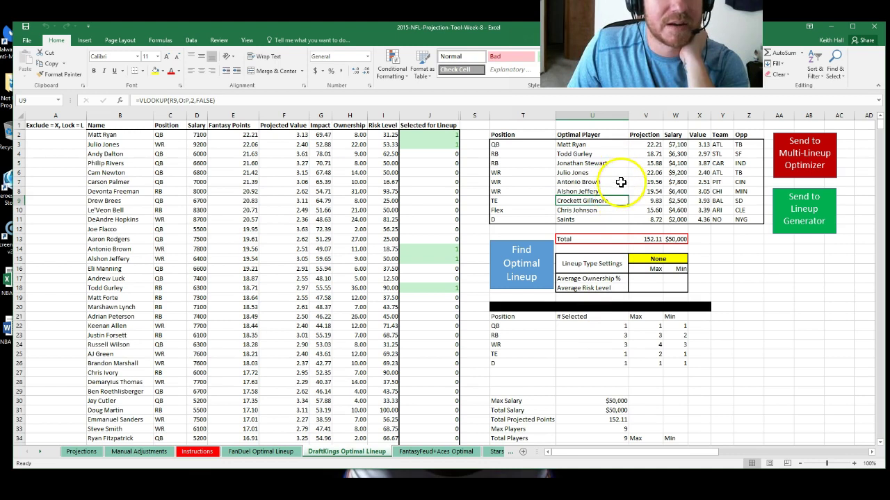
pyautogui.click(596, 182)
pyautogui.click(625, 200)
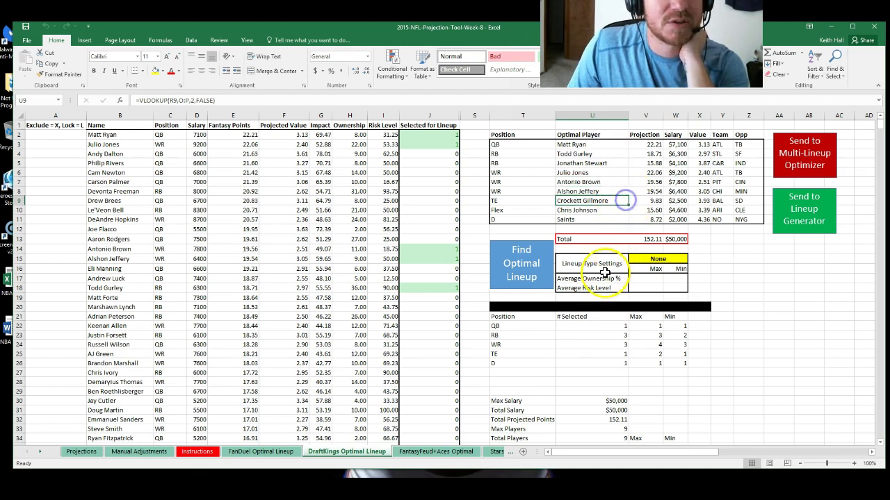
pyautogui.click(600, 211)
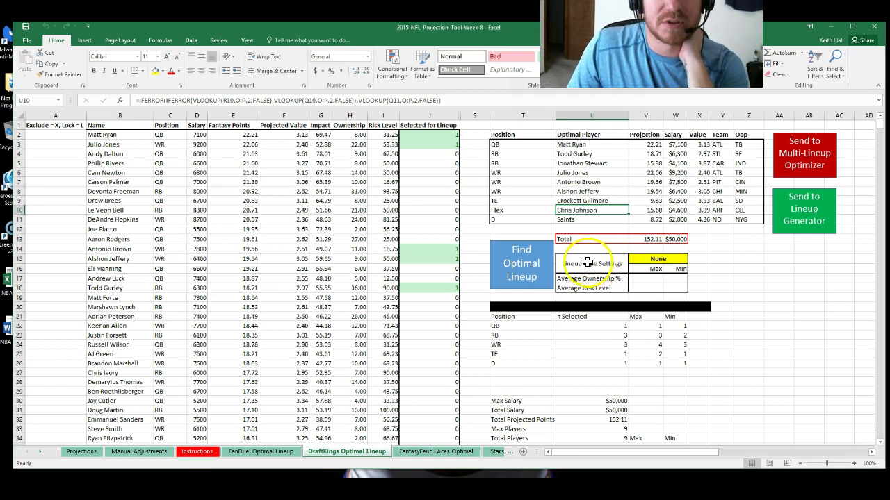
pyautogui.click(590, 164)
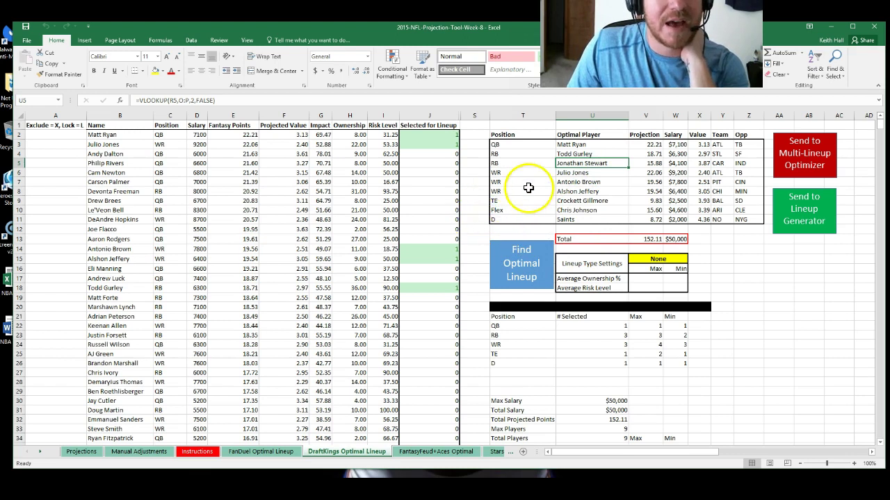
pyautogui.moveTo(615, 172); pyautogui.dragTo(615, 163)
pyautogui.click(616, 172)
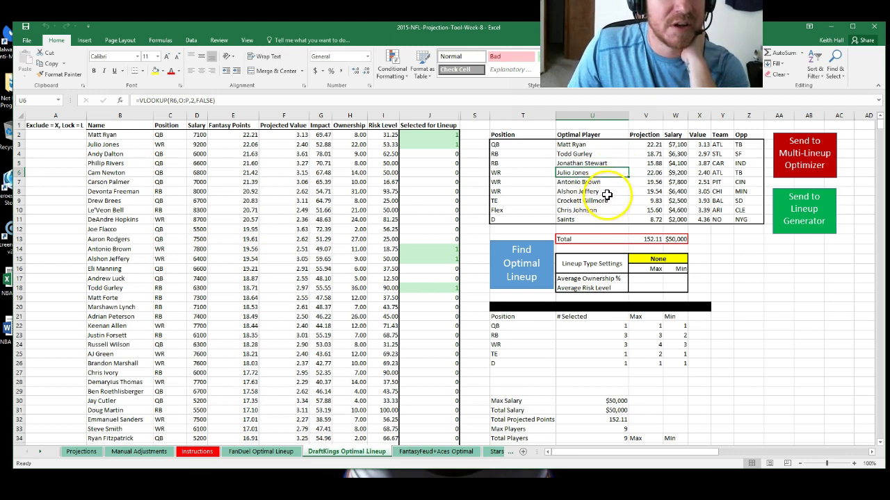
pyautogui.click(593, 192)
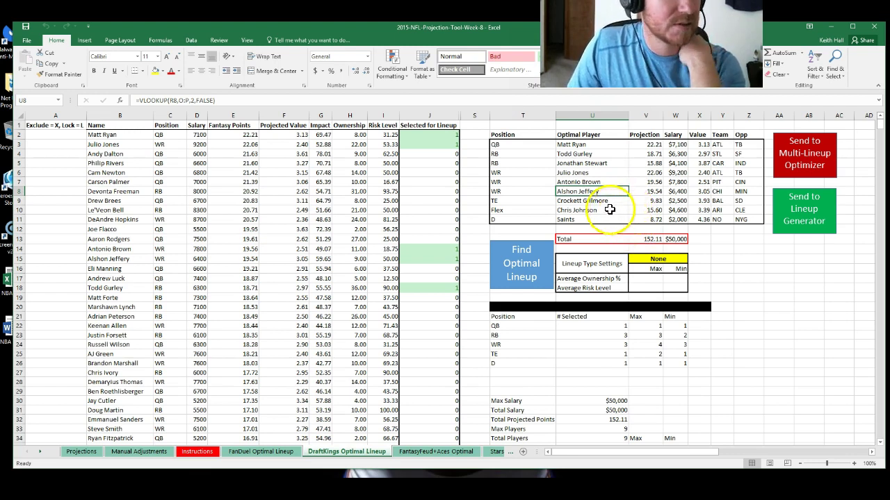
pyautogui.click(570, 220)
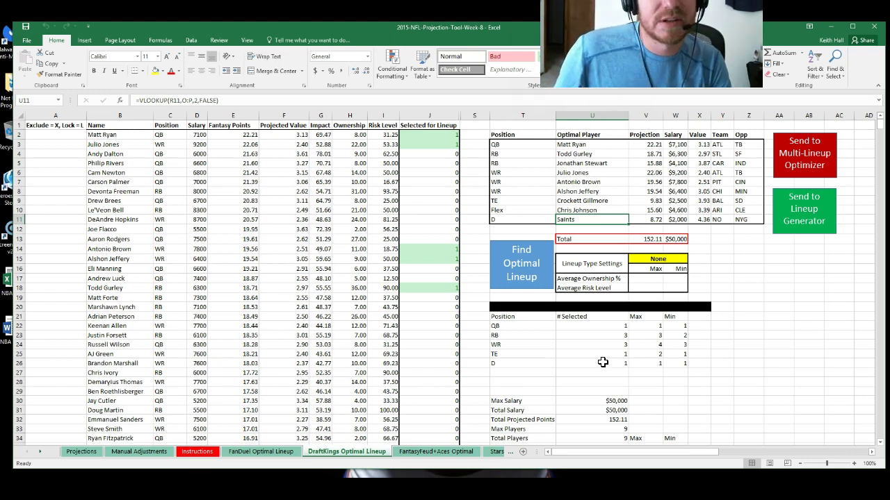
pyautogui.click(513, 216)
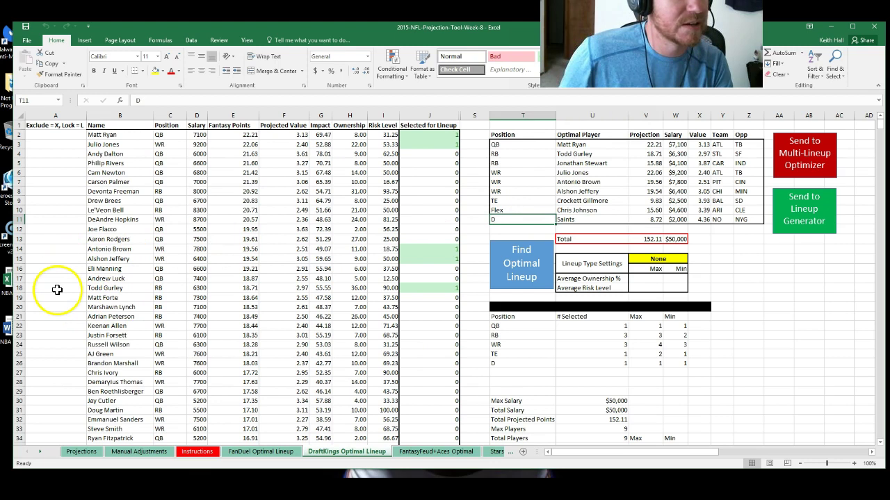
pyautogui.click(44, 201)
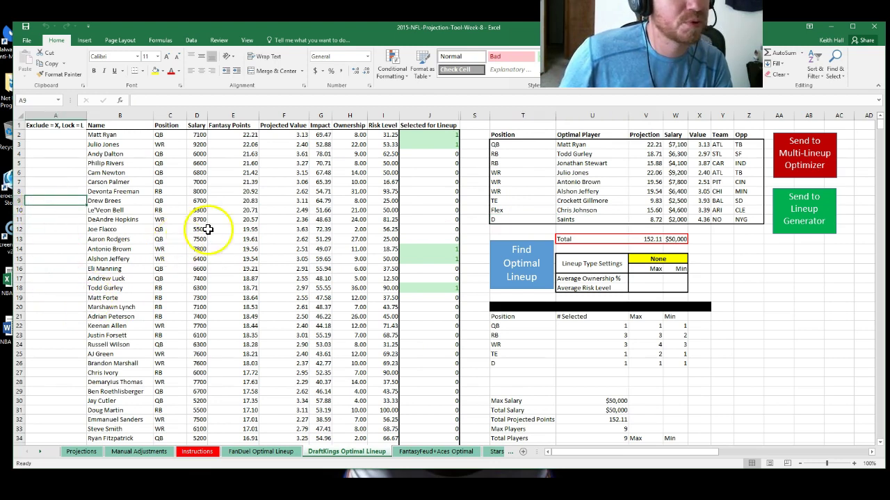
pyautogui.click(276, 201)
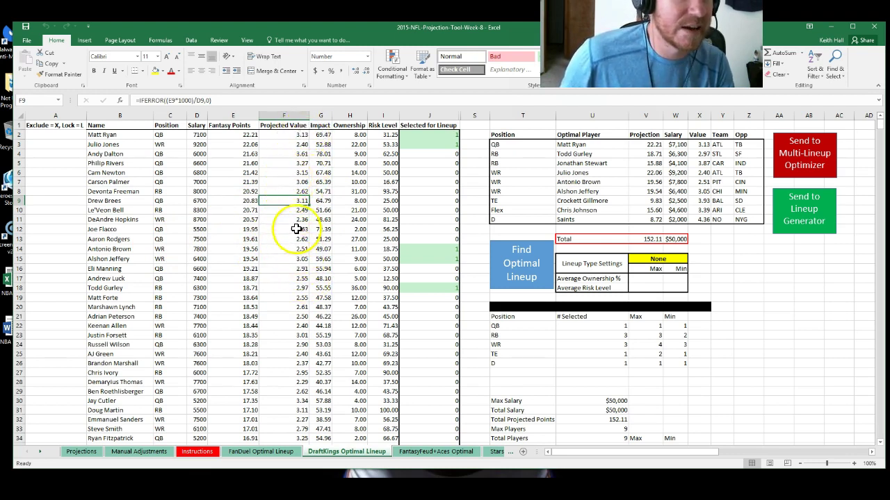
pyautogui.click(295, 173)
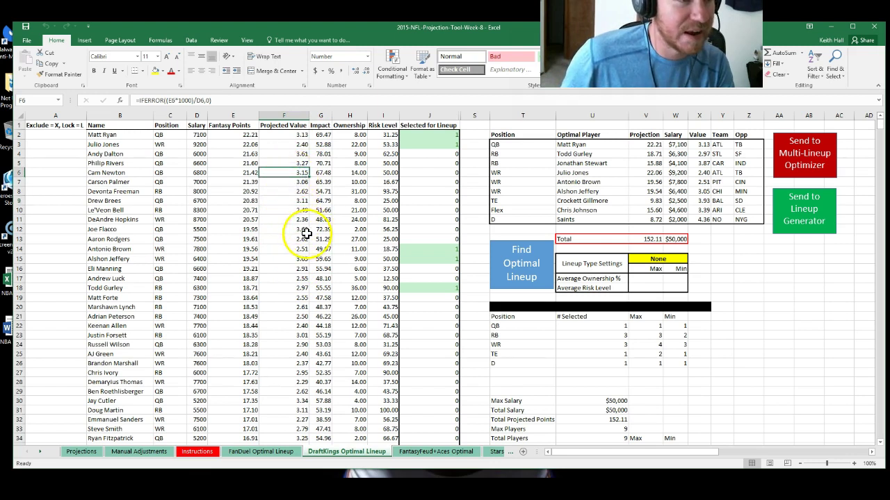
pyautogui.click(294, 153)
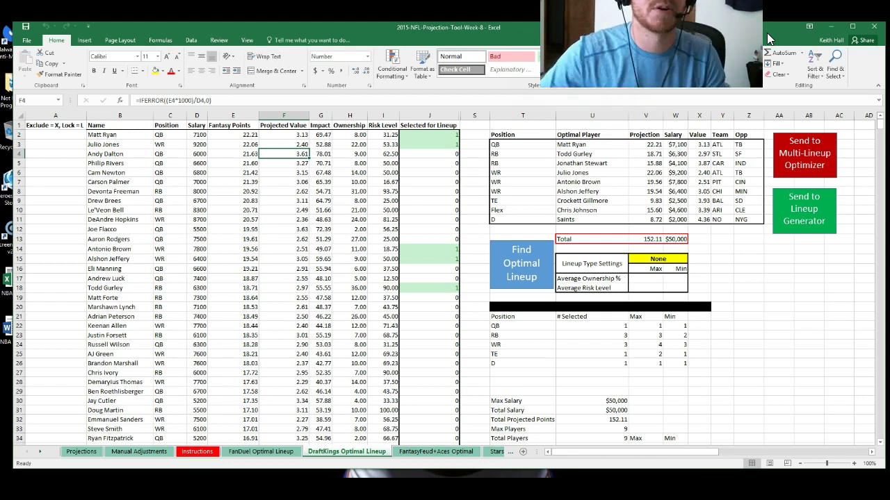
pyautogui.click(777, 35)
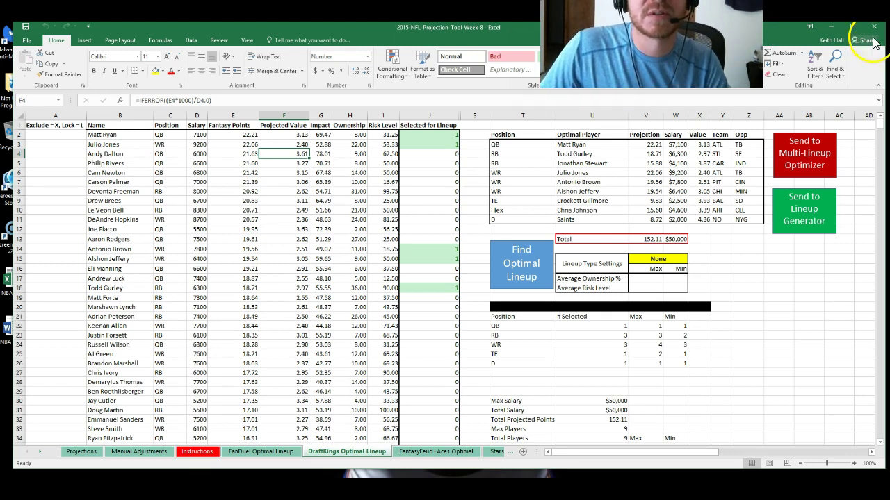